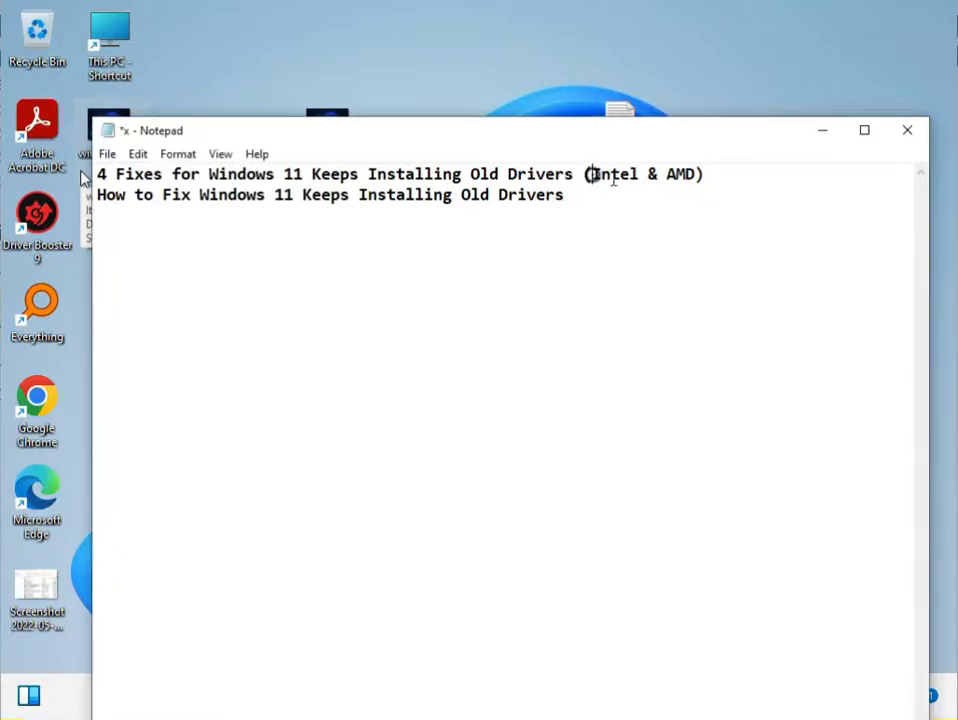
# - Highlight the words Intel and AMD in the Notepad title line
pyautogui.moveTo(592, 175); pyautogui.dragTo(643, 177)
pyautogui.doubleClick(669, 175)
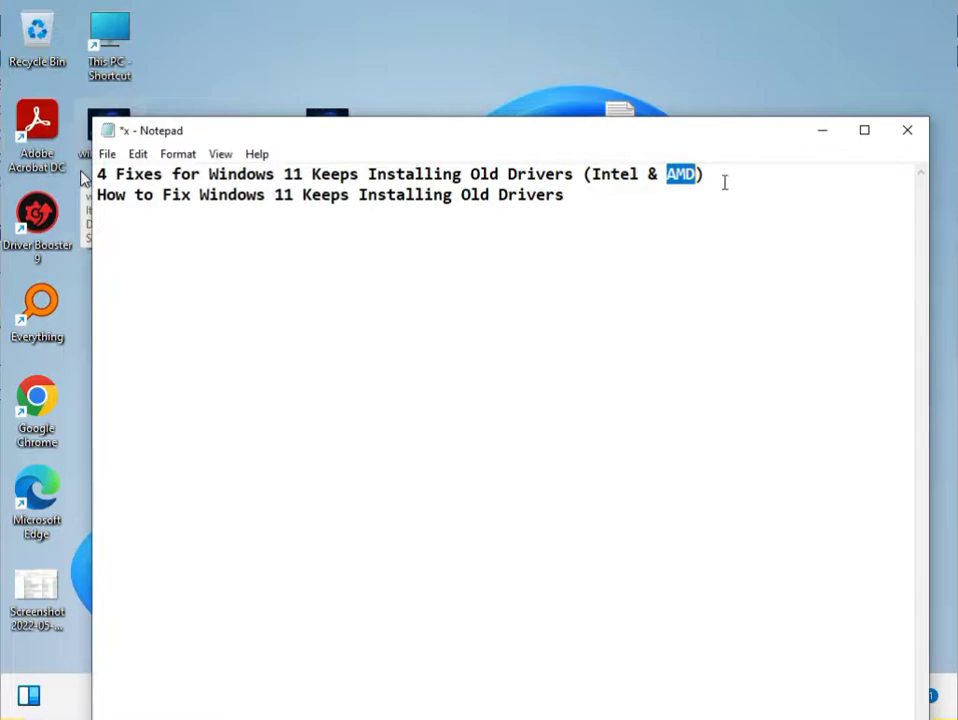
# - Minimize Notepad and launch View advanced system settings by searching 'view' from Start
pyautogui.click(823, 133)
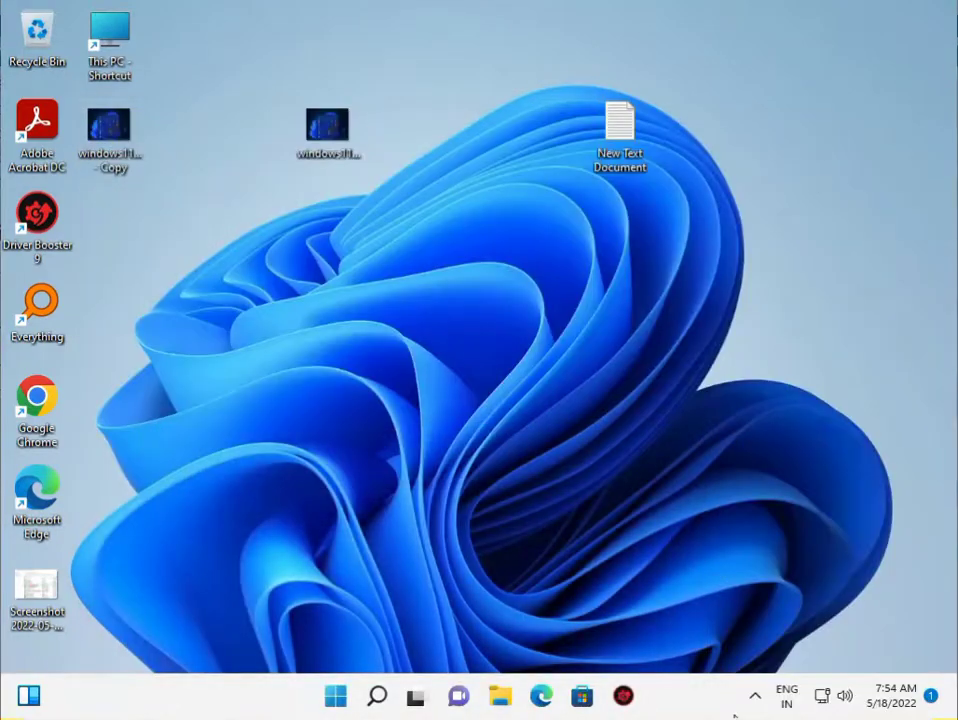
pyautogui.click(330, 690)
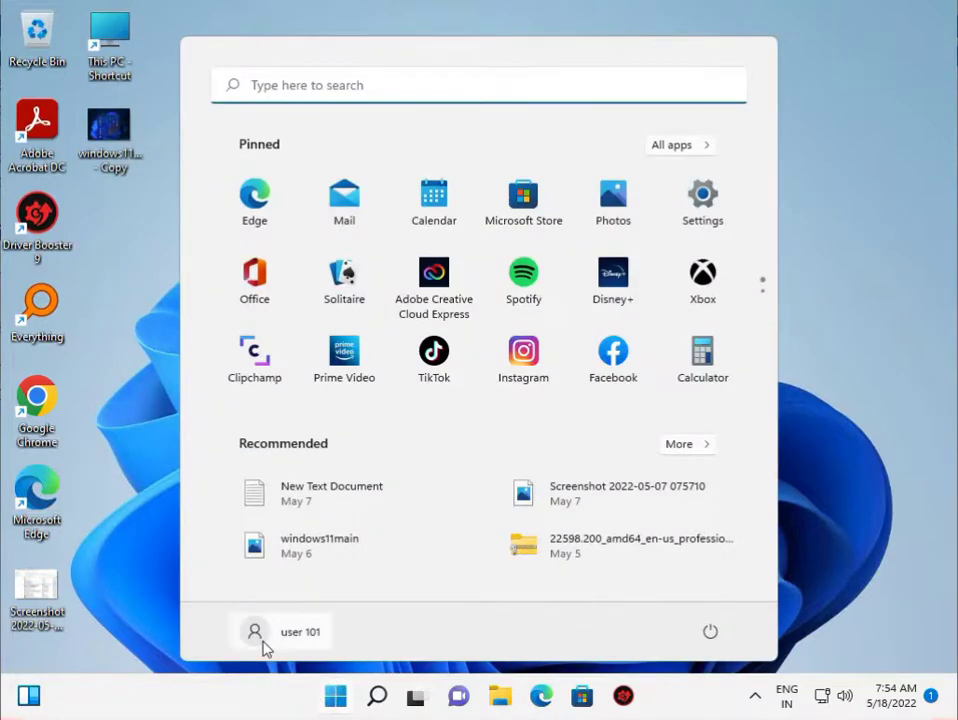
pyautogui.write('vie')
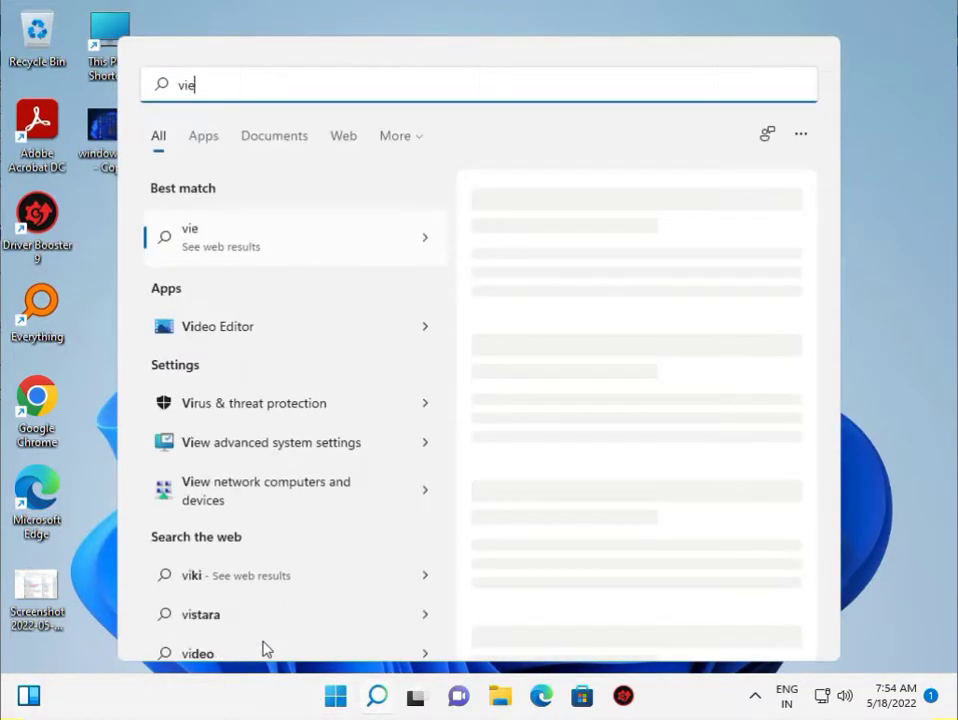
pyautogui.write('w')
pyautogui.click(278, 250)
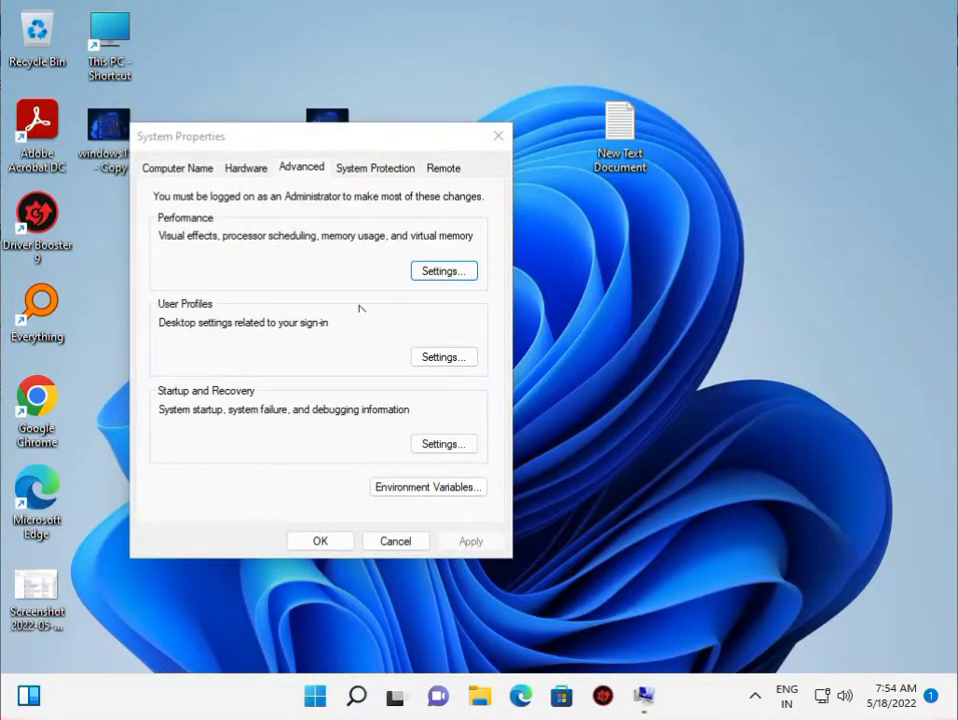
# - Set Device Installation Settings to No, save the change, and close System Properties
pyautogui.click(236, 175)
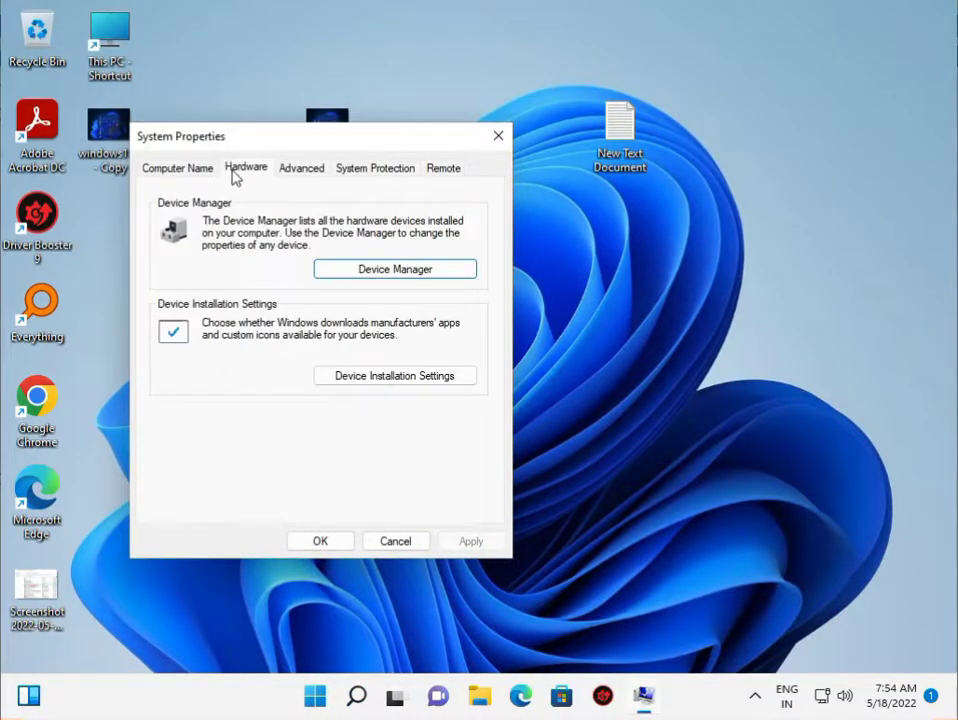
pyautogui.click(374, 375)
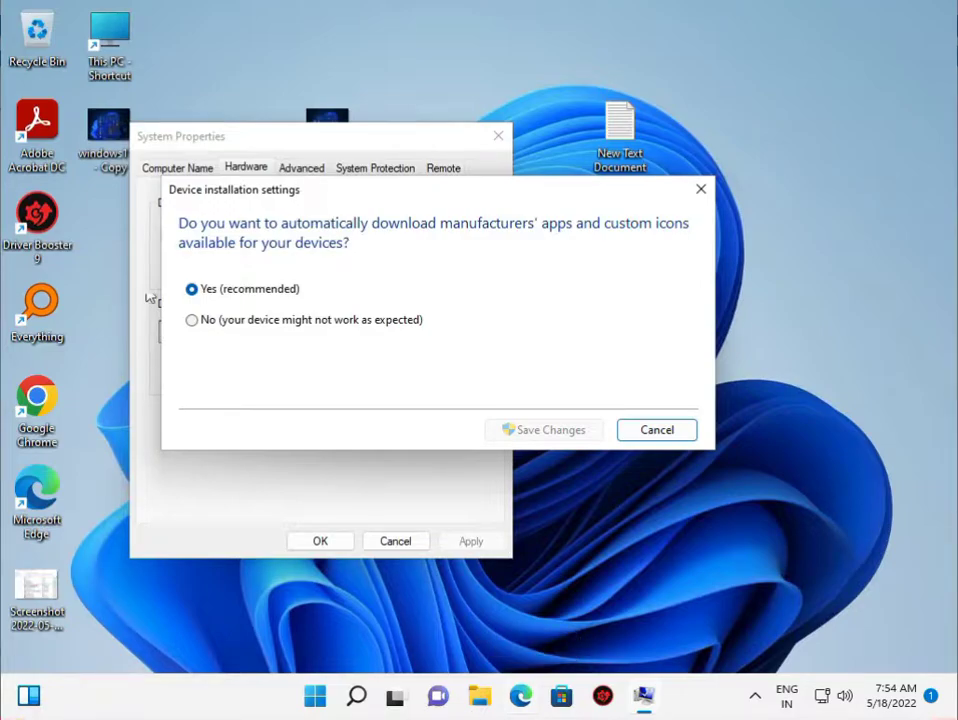
pyautogui.click(196, 318)
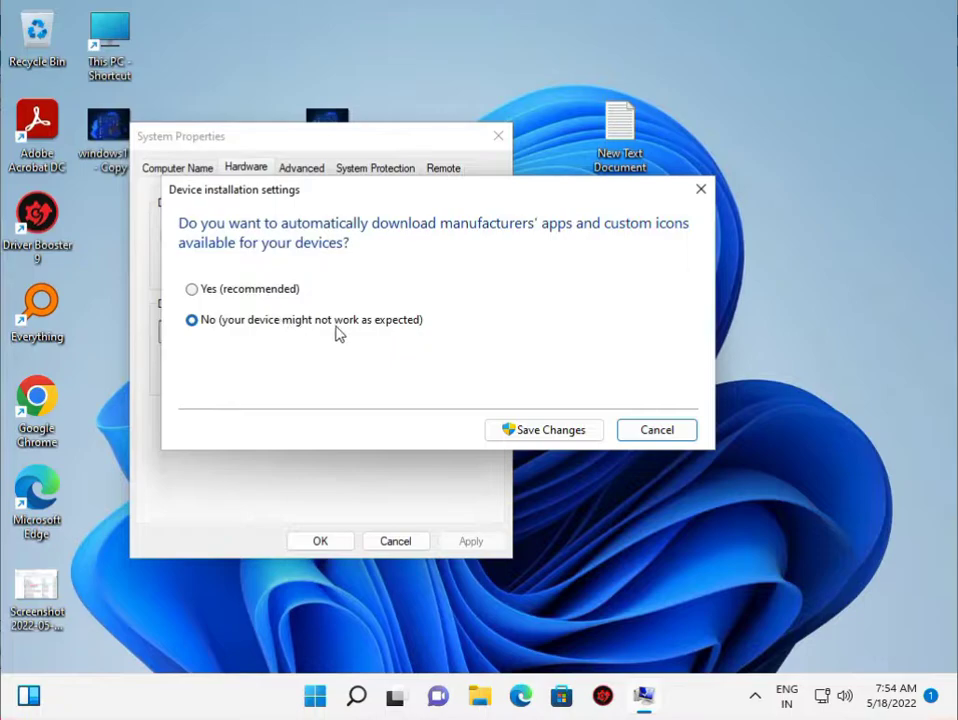
pyautogui.click(547, 431)
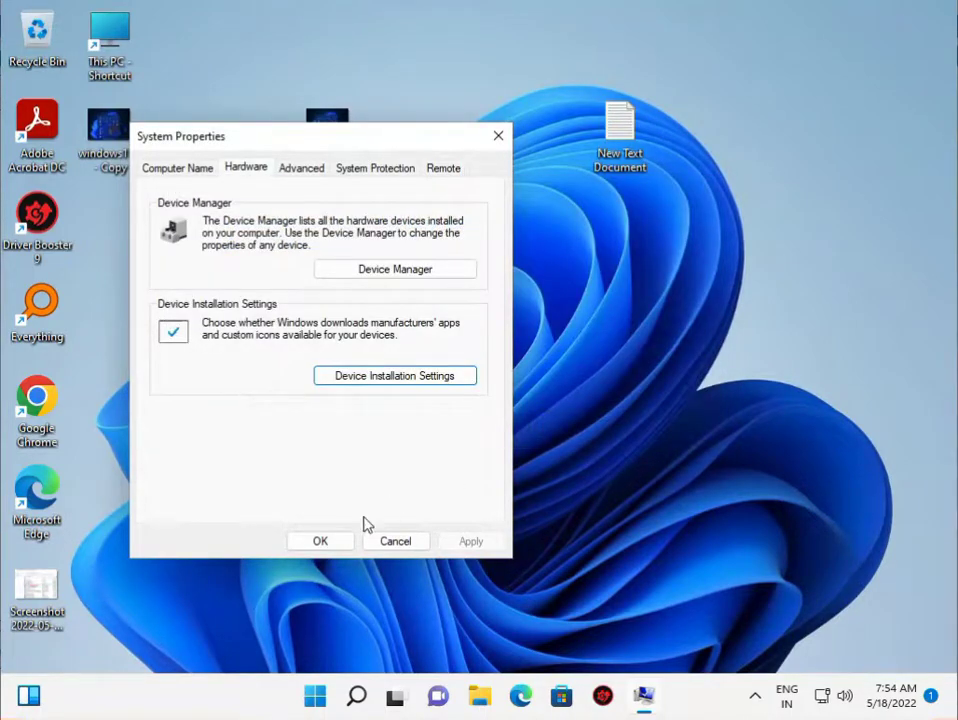
pyautogui.click(337, 540)
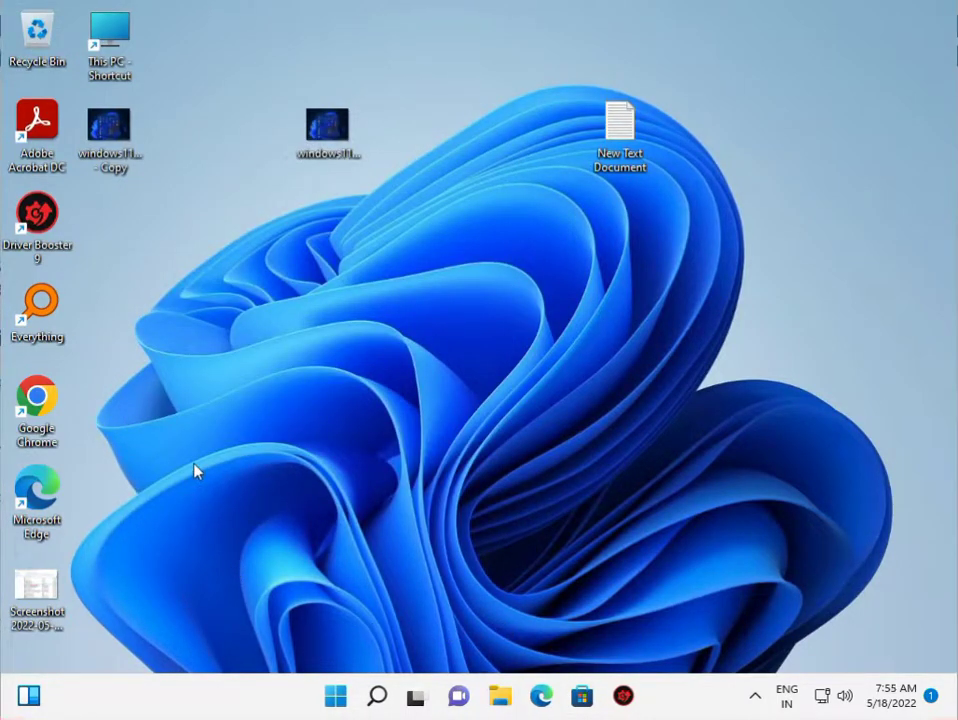
# - Launch Computer Management via Manage on This PC in File Explorer
pyautogui.click(503, 694)
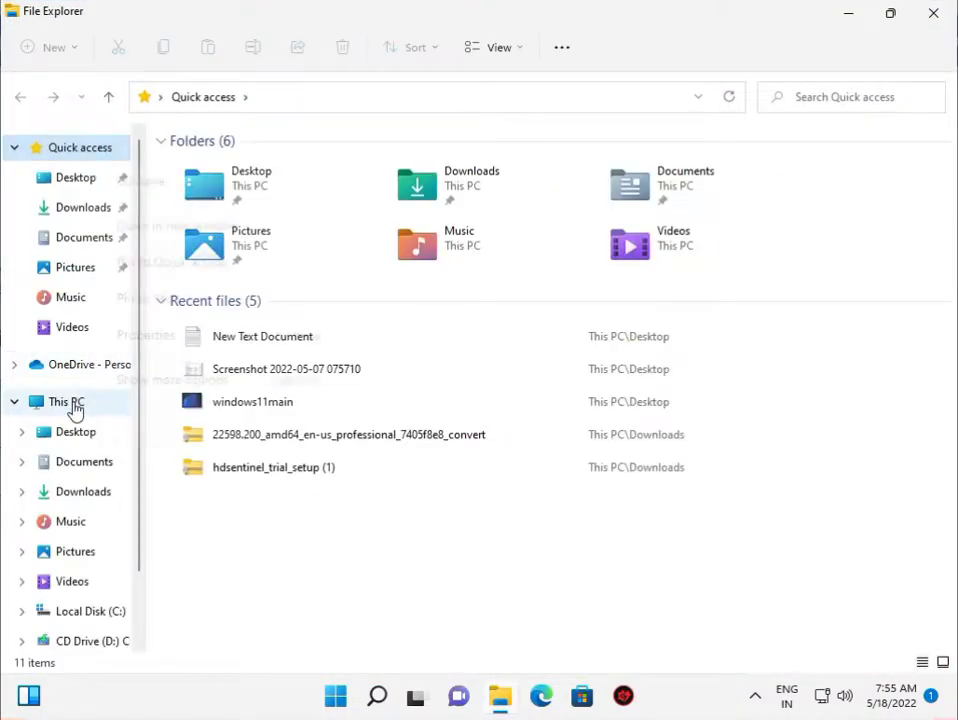
pyautogui.rightClick(73, 405)
pyautogui.click(226, 633)
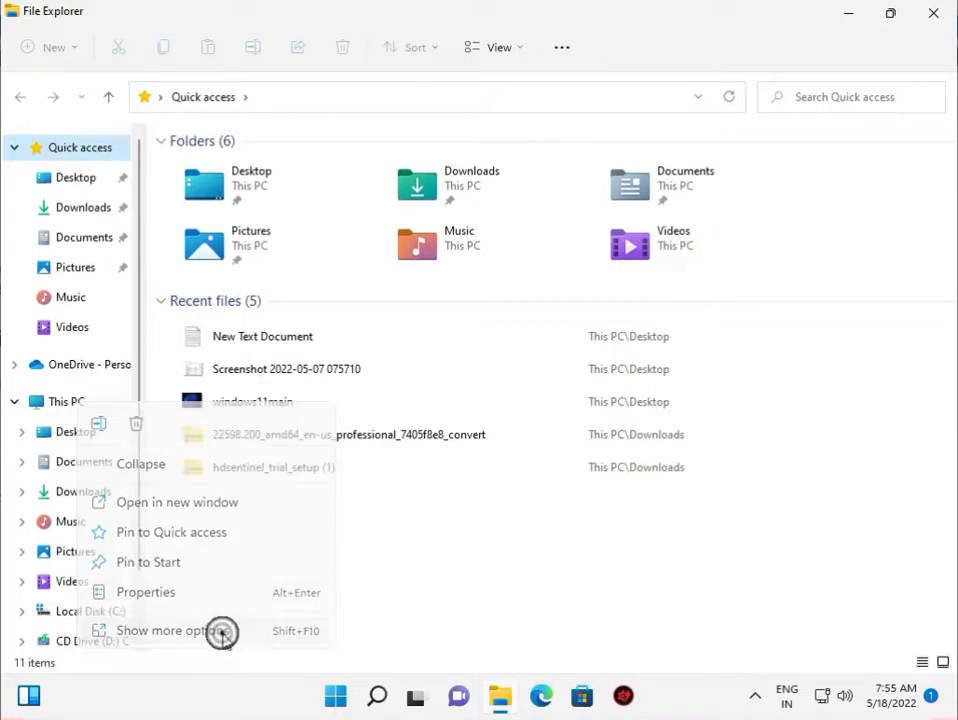
pyautogui.click(262, 413)
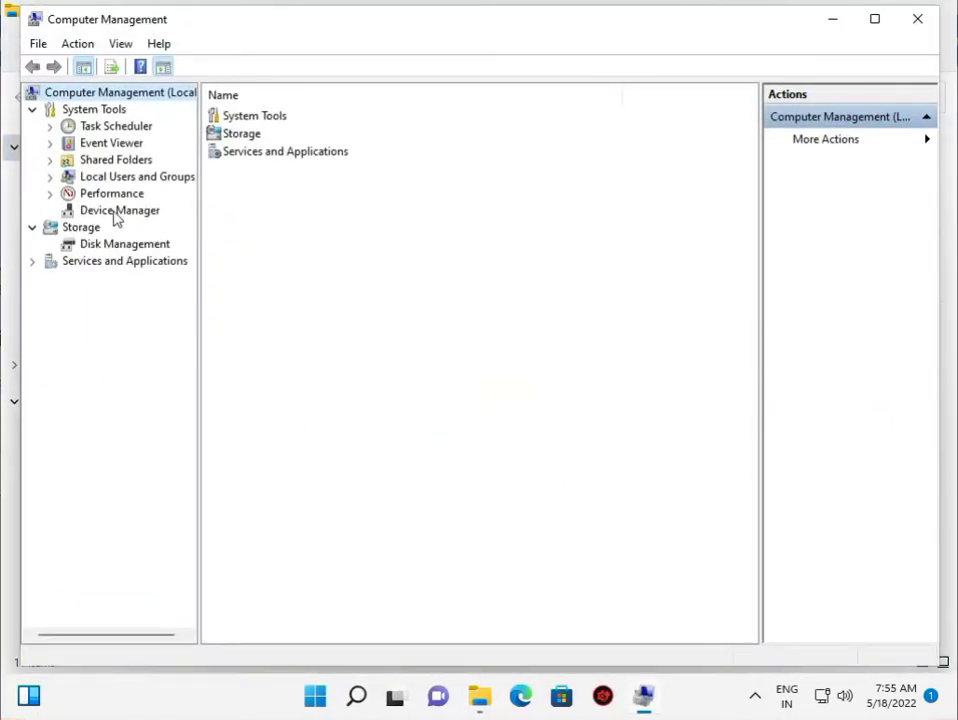
# - Inspect the Microsoft Basic Display Adapter's driver details in Device Manager
pyautogui.click(112, 208)
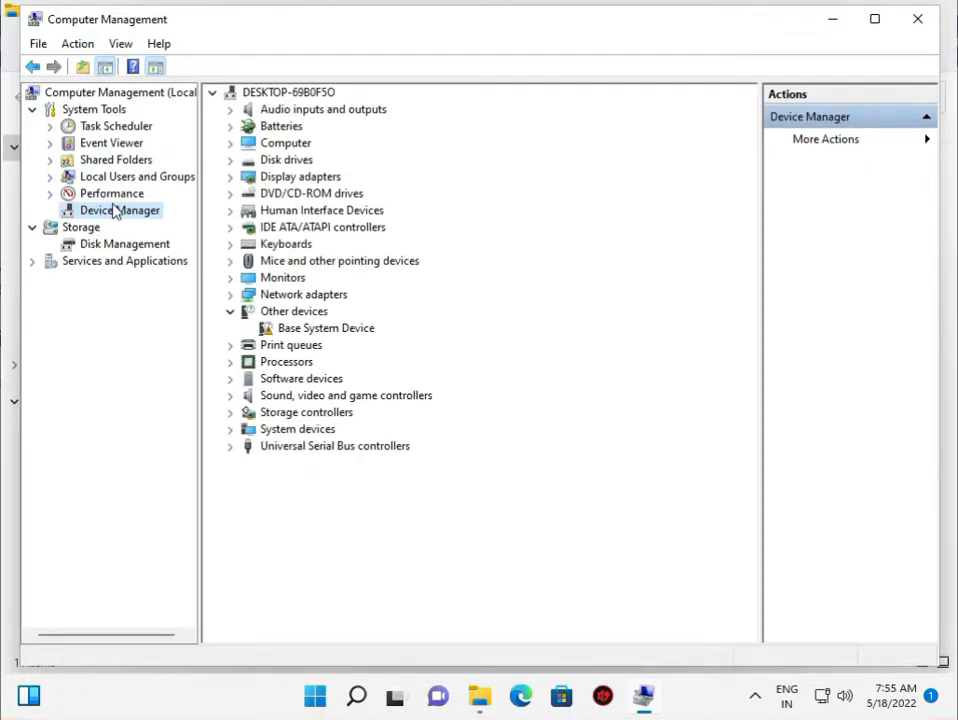
pyautogui.click(231, 177)
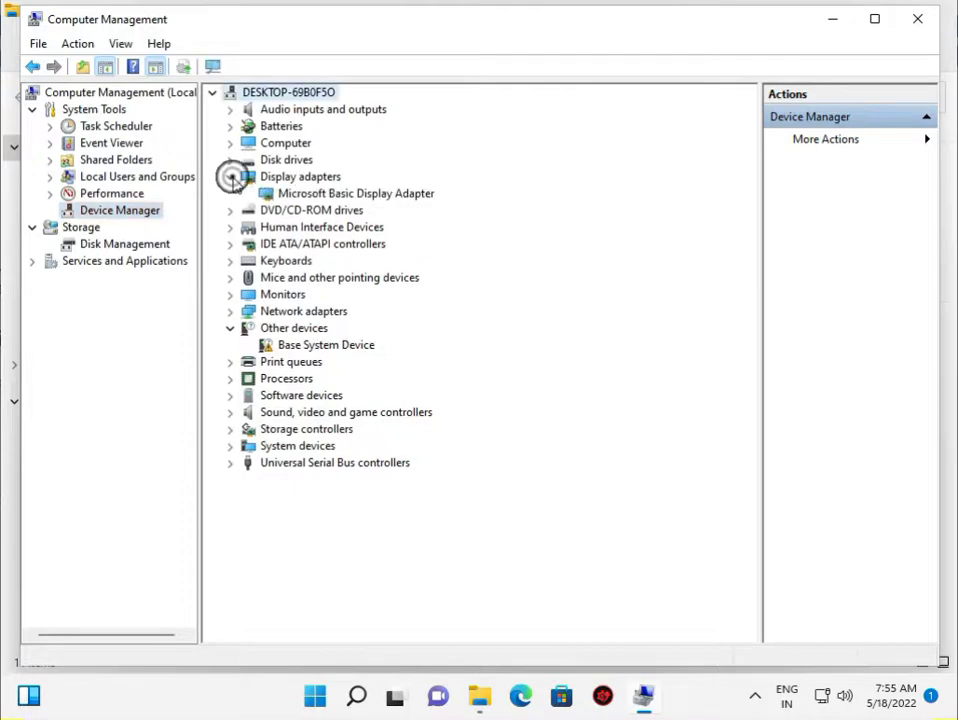
pyautogui.rightClick(285, 196)
pyautogui.click(355, 304)
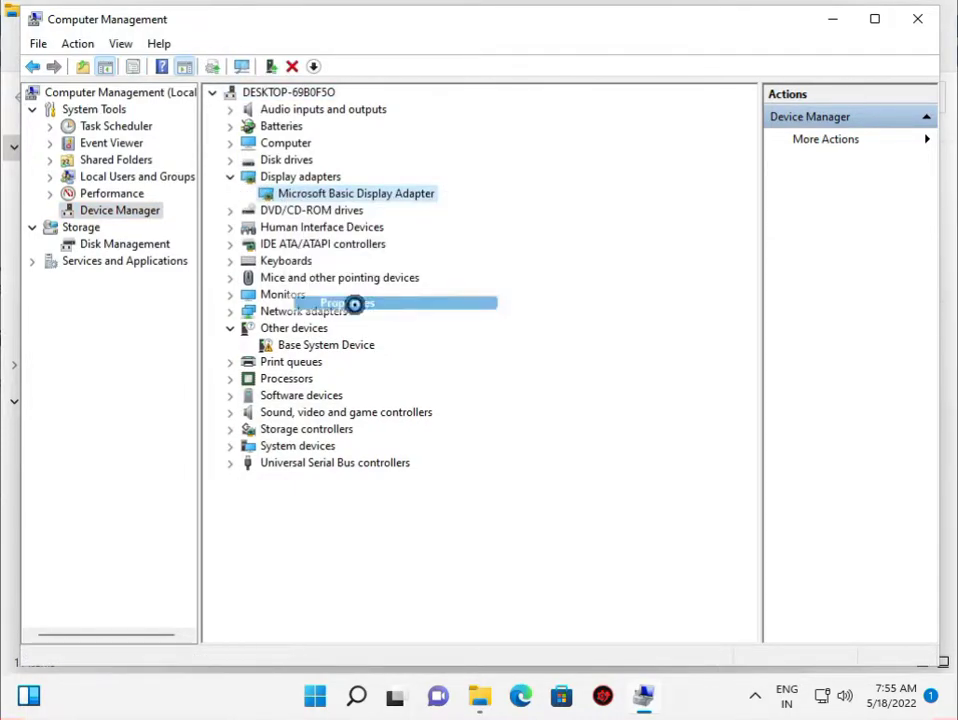
pyautogui.click(369, 171)
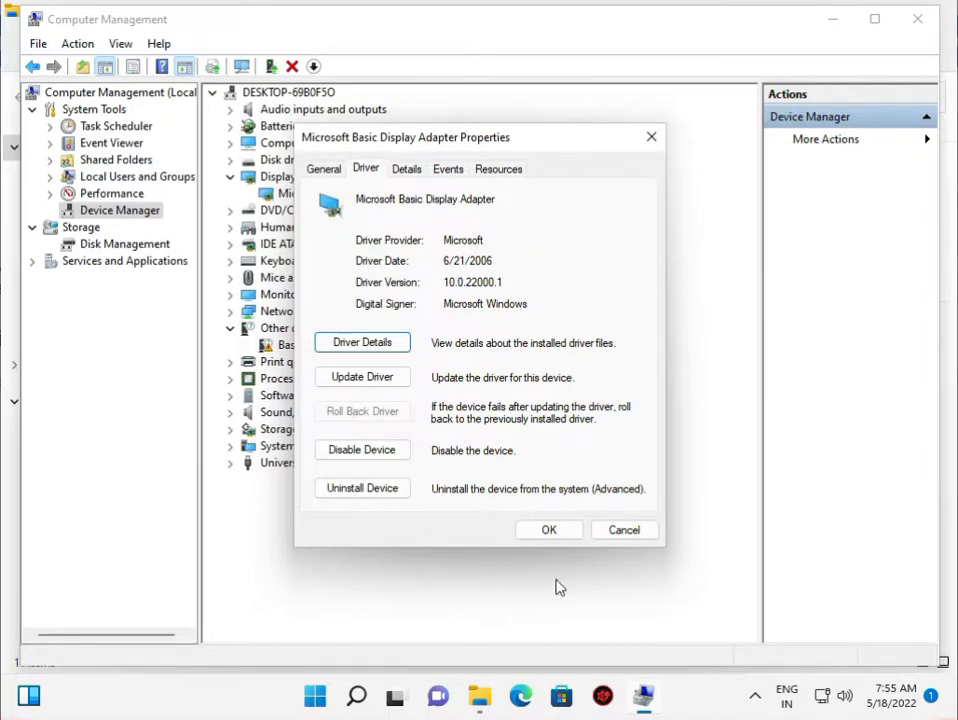
pyautogui.click(549, 530)
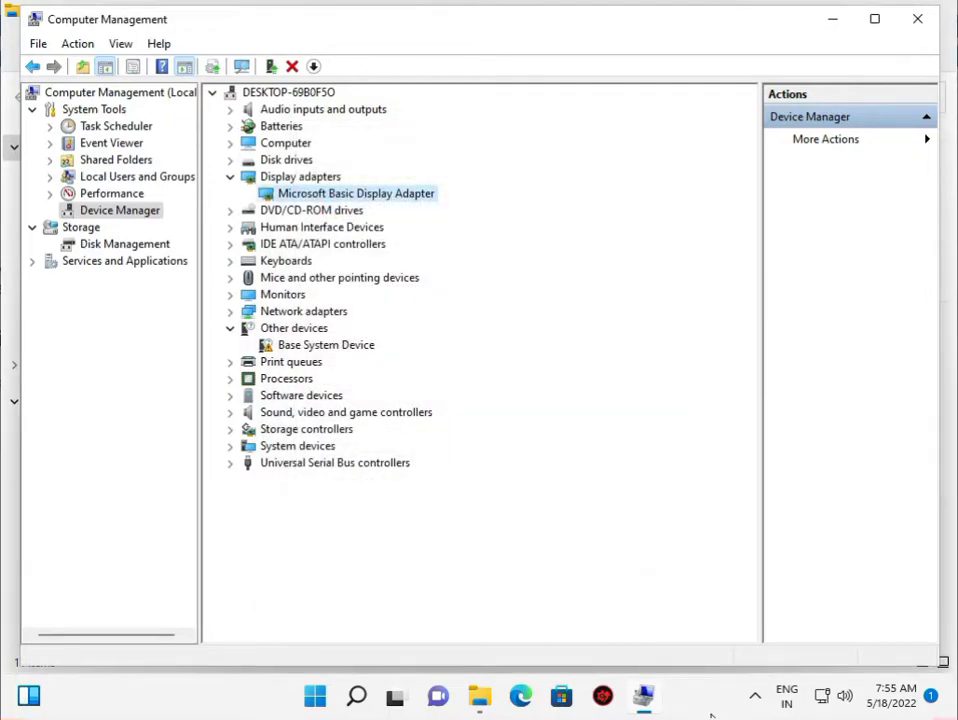
# - Close Computer Management and File Explorer to return to the desktop
pyautogui.rightClick(297, 198)
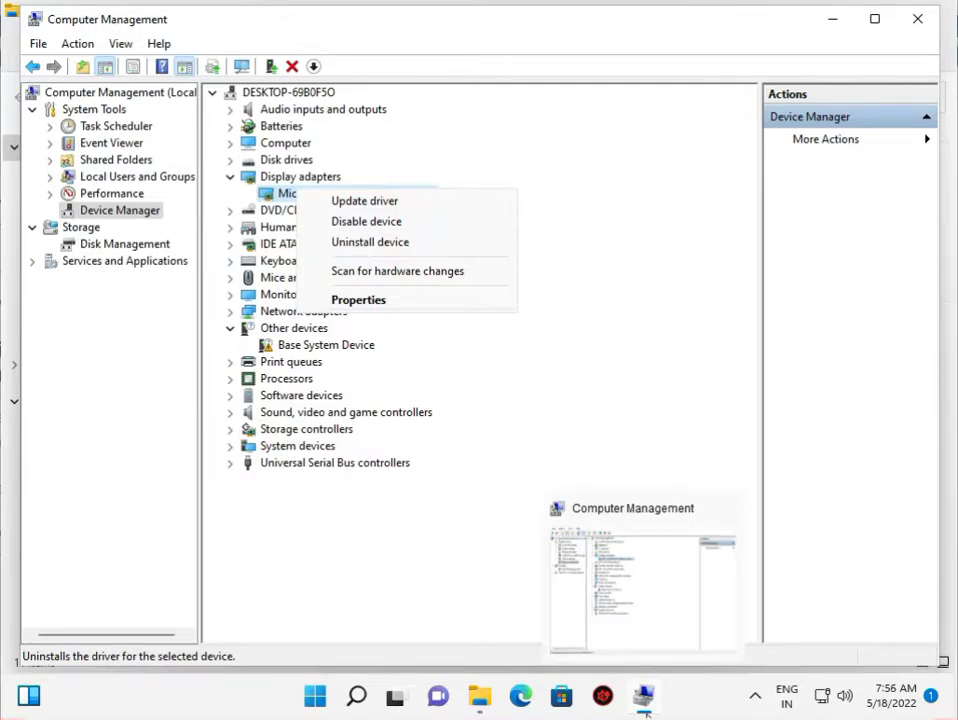
pyautogui.click(916, 18)
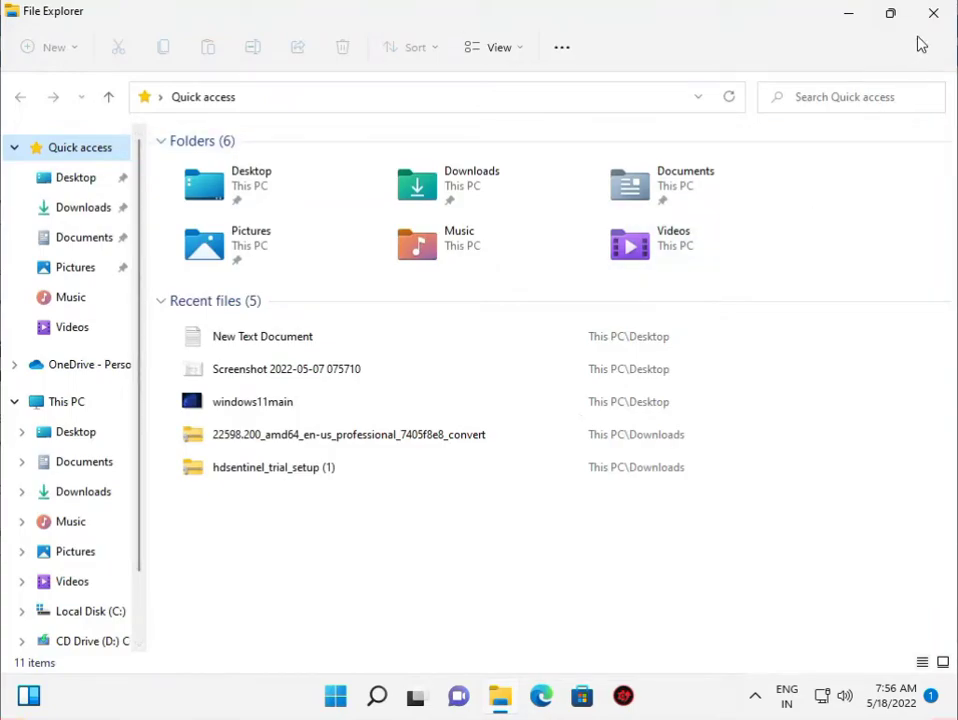
pyautogui.click(930, 19)
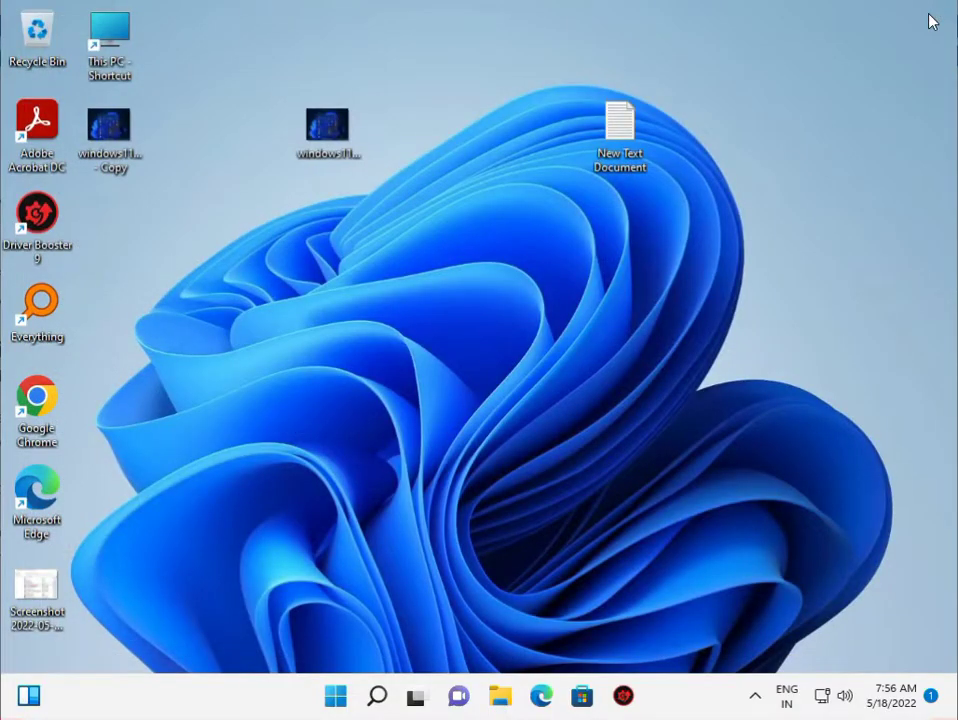
# - Launch Edit group policy by searching 'local' from the Start menu
pyautogui.press('super')
pyautogui.write('local')
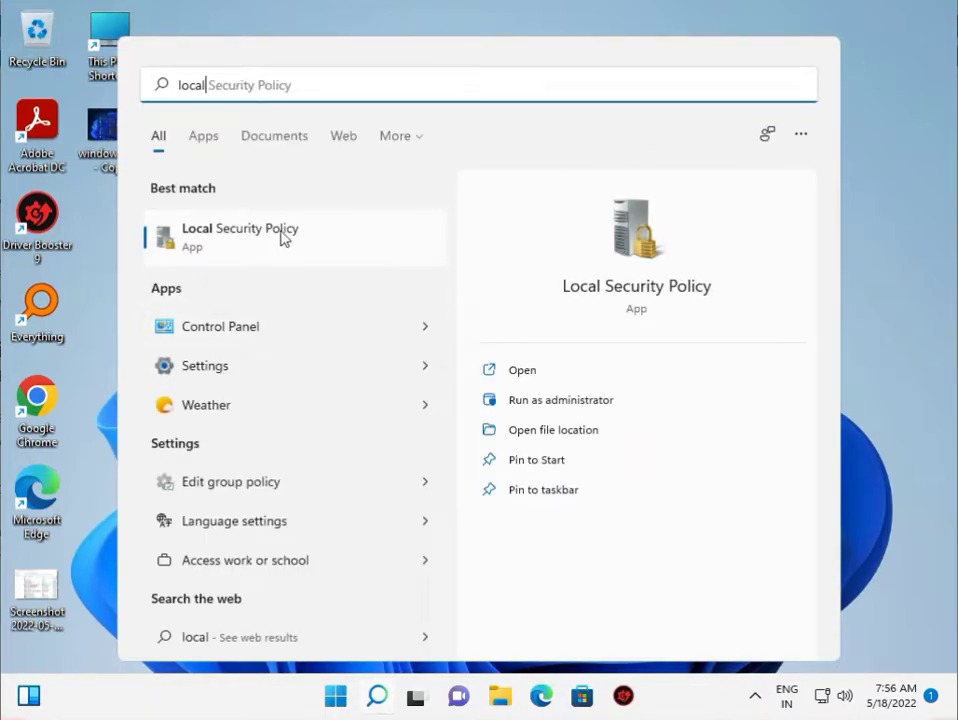
pyautogui.click(255, 490)
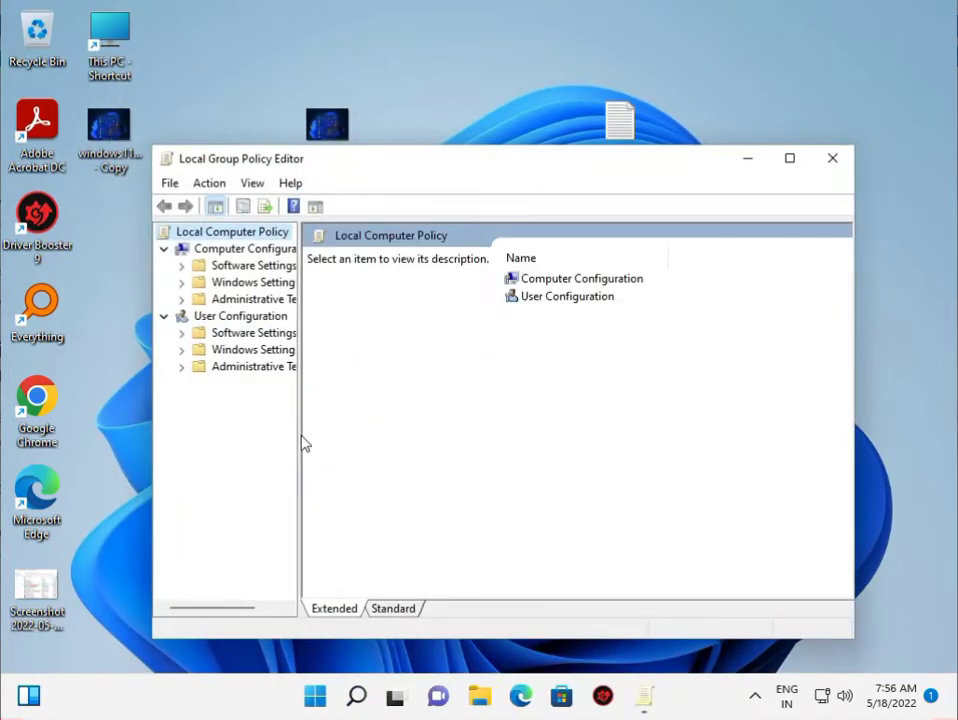
# - Maximize the editor, widen the tree, and expand Administrative Templates > Windows Components
pyautogui.doubleClick(573, 170)
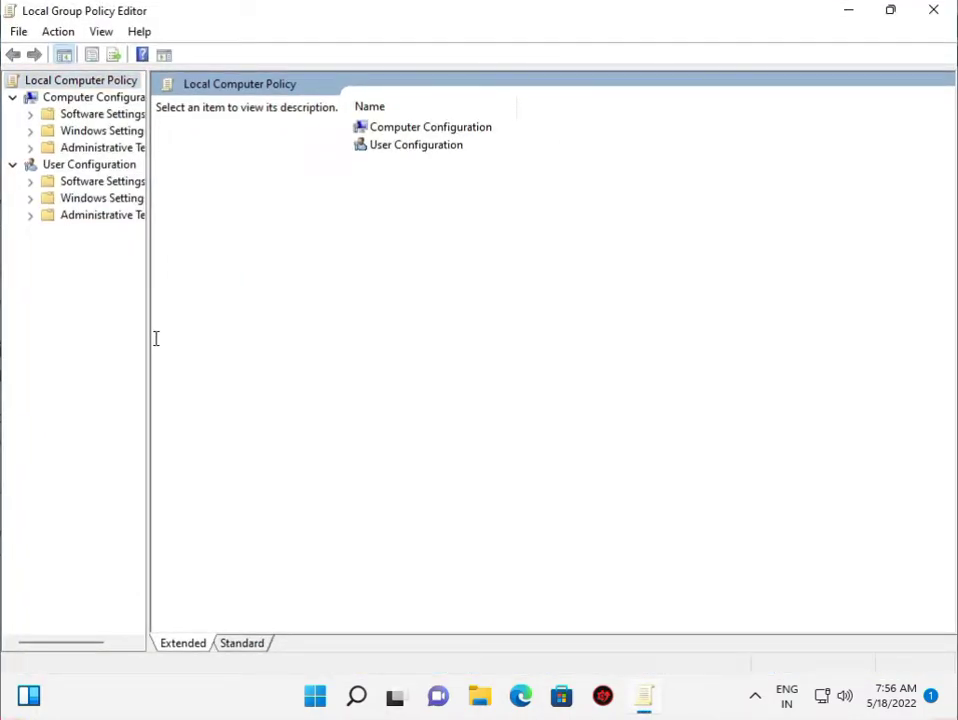
pyautogui.moveTo(147, 341); pyautogui.dragTo(303, 353)
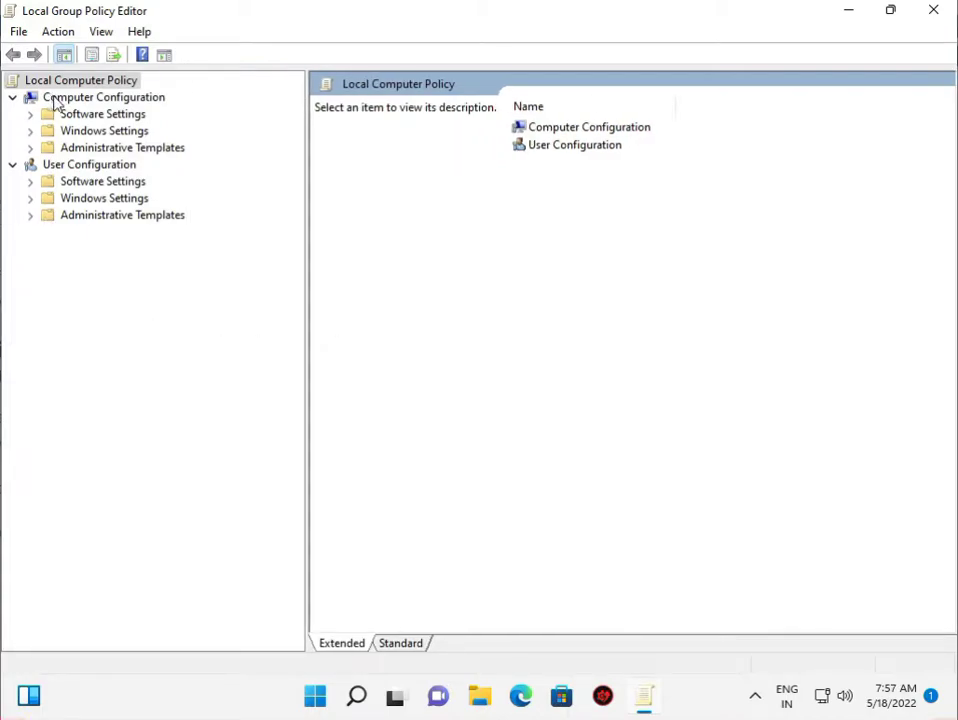
pyautogui.click(30, 147)
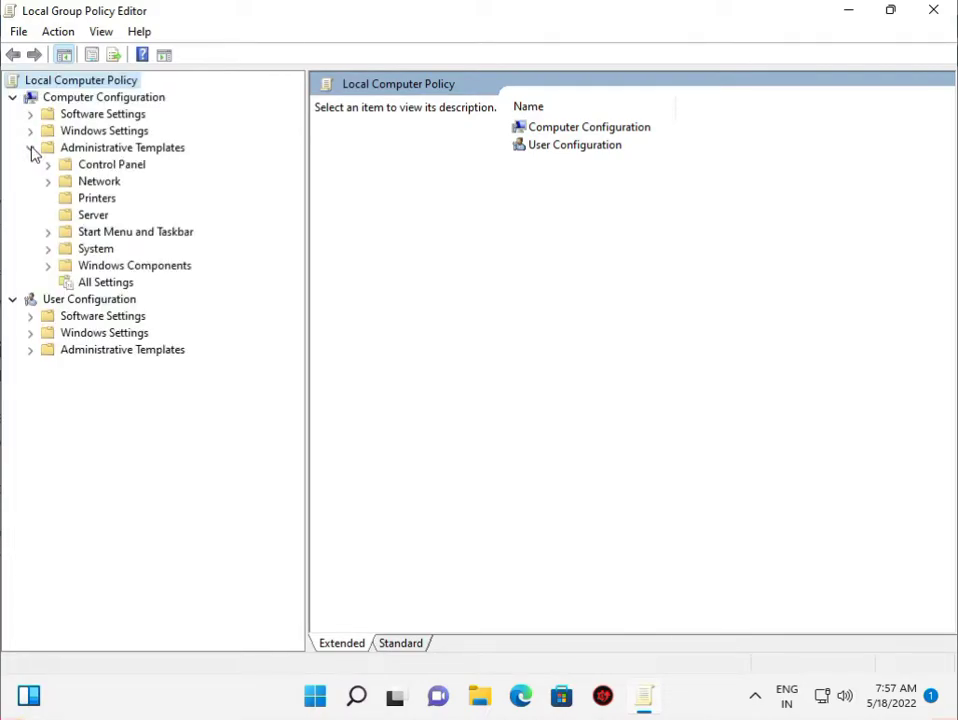
pyautogui.click(48, 266)
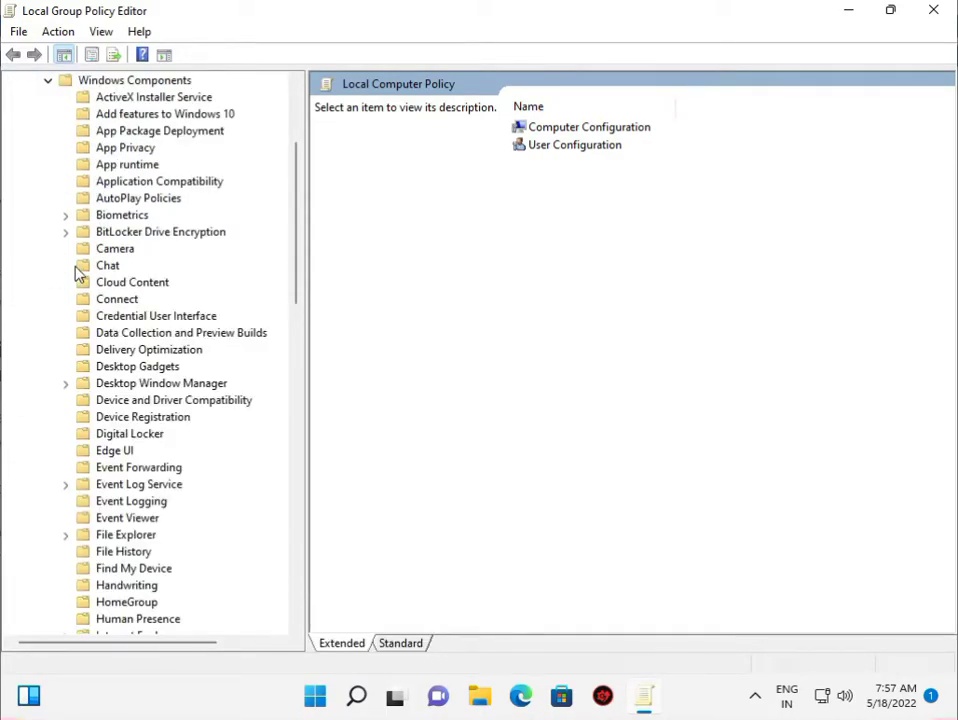
# - Open Windows Update > Manage updates offered from Windows Update in the policy tree
pyautogui.scroll(-4, 100, 300)
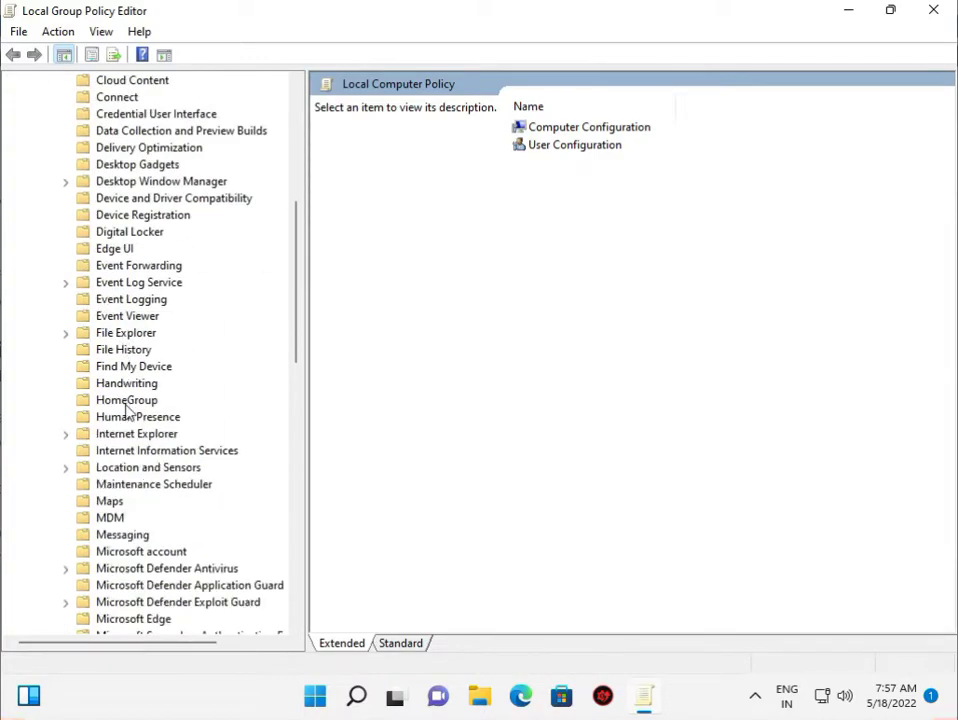
pyautogui.scroll(-4, 128, 410)
pyautogui.scroll(-4, 128, 417)
pyautogui.scroll(-7, 128, 417)
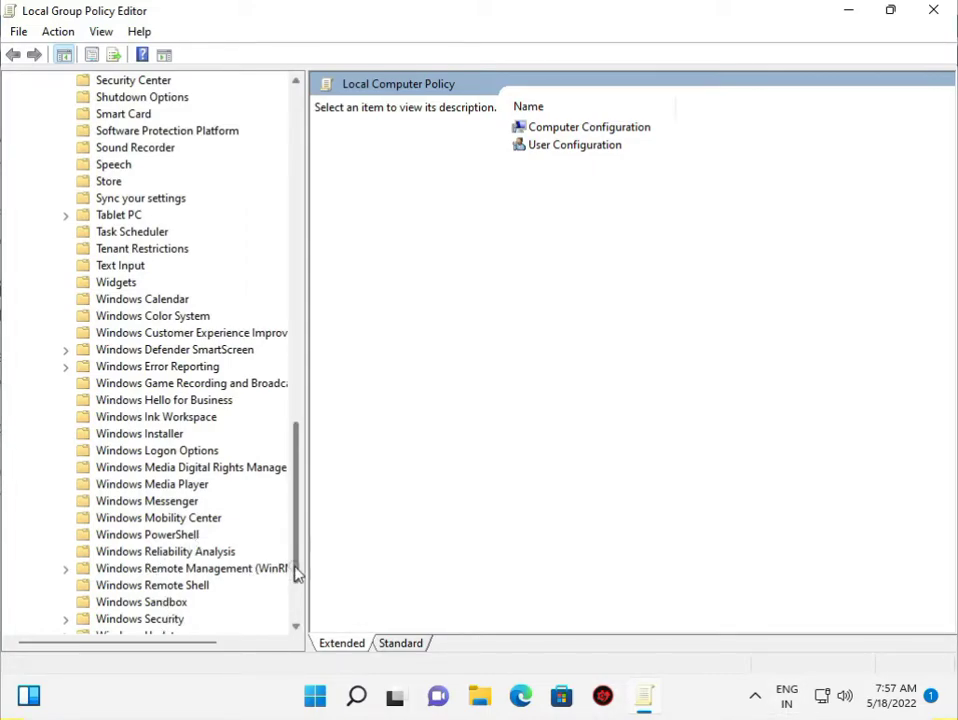
pyautogui.scroll(-1, 165, 515)
pyautogui.scroll(-1, 166, 520)
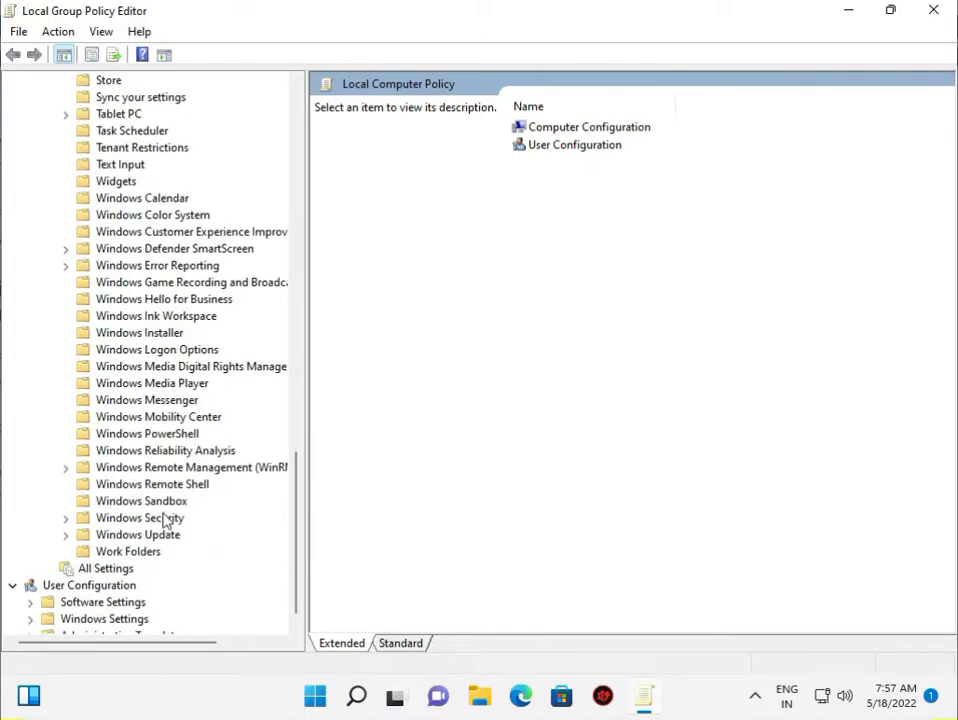
pyautogui.click(167, 535)
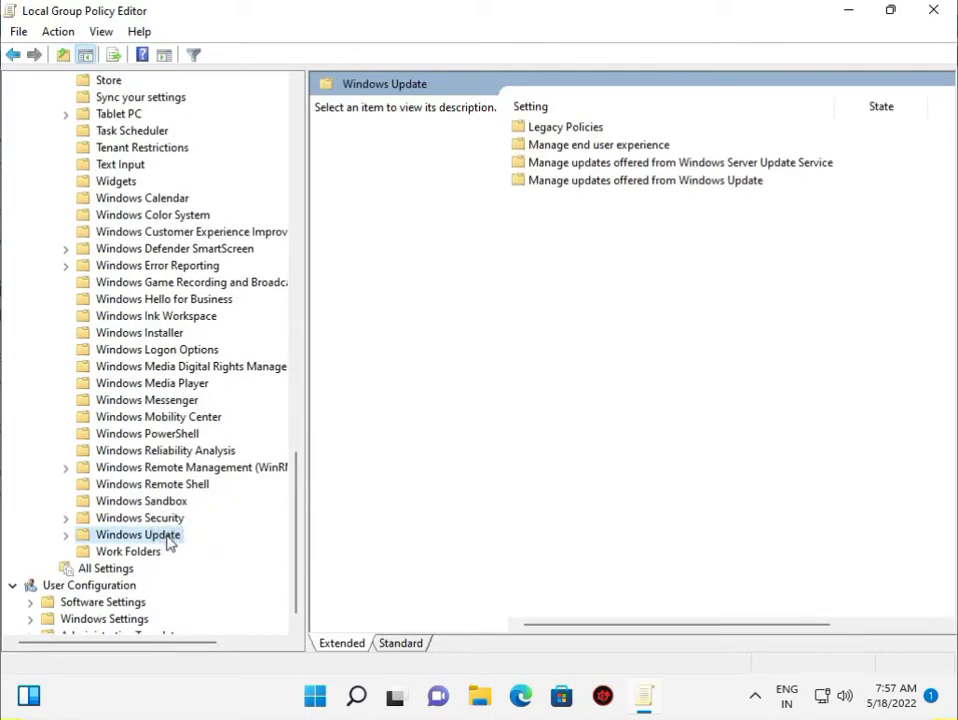
pyautogui.click(65, 535)
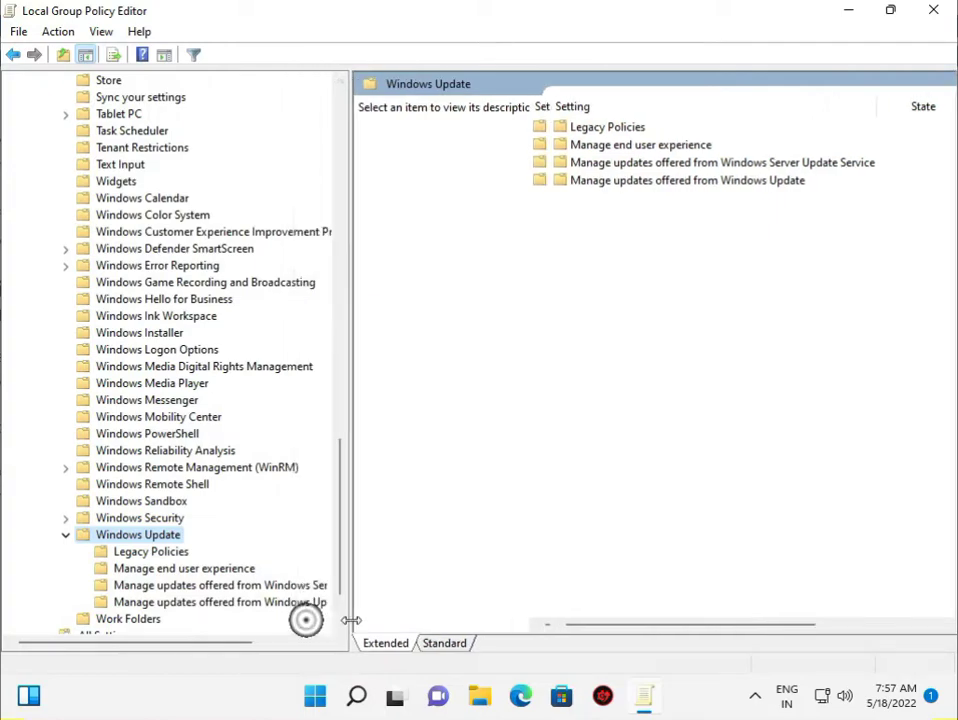
pyautogui.moveTo(306, 620); pyautogui.dragTo(375, 621)
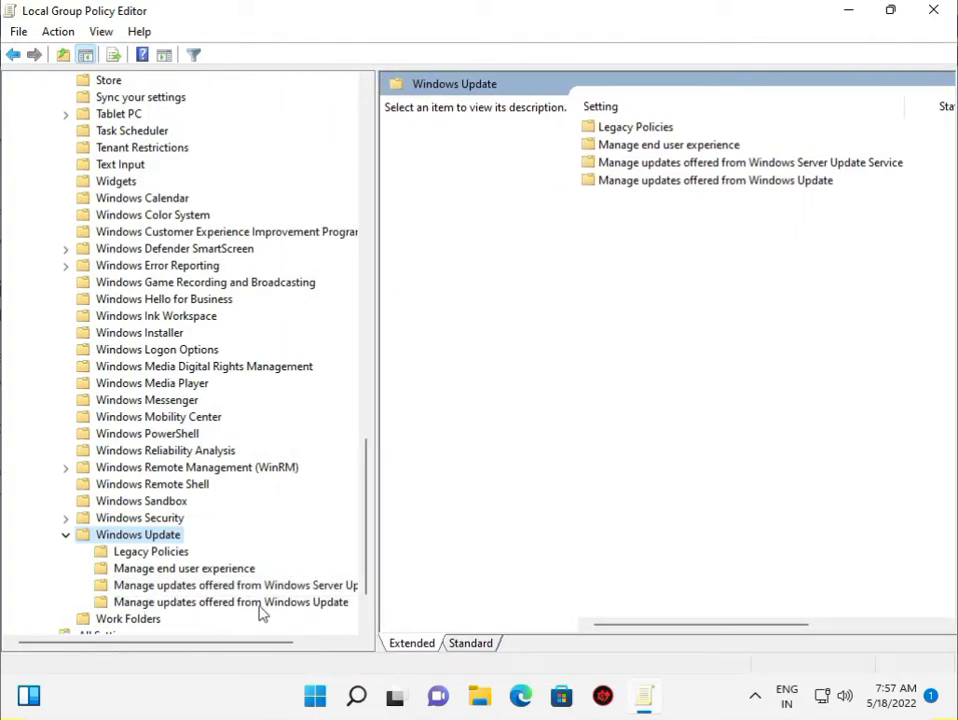
pyautogui.click(143, 600)
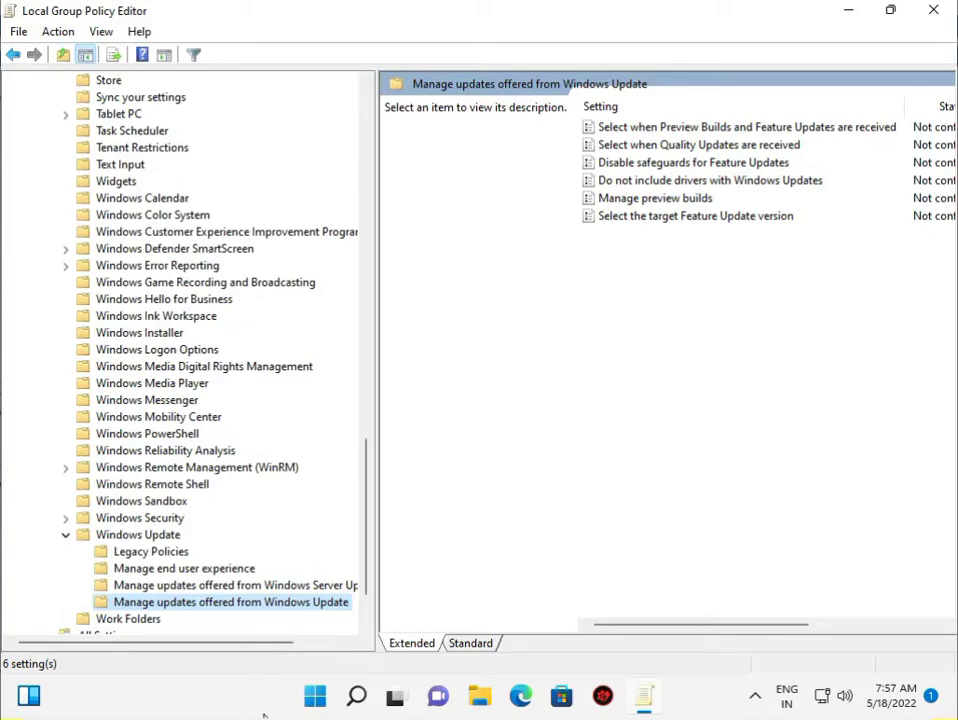
# - Enable 'Do not include drivers with Windows Updates', apply it, and close the editor
pyautogui.click(672, 183)
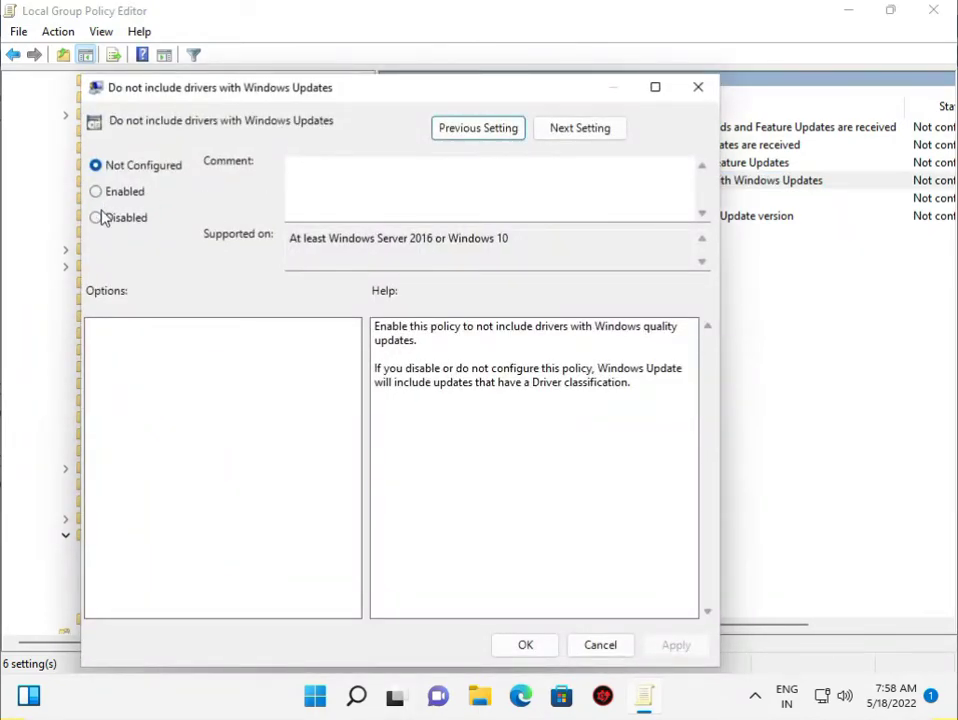
pyautogui.click(96, 193)
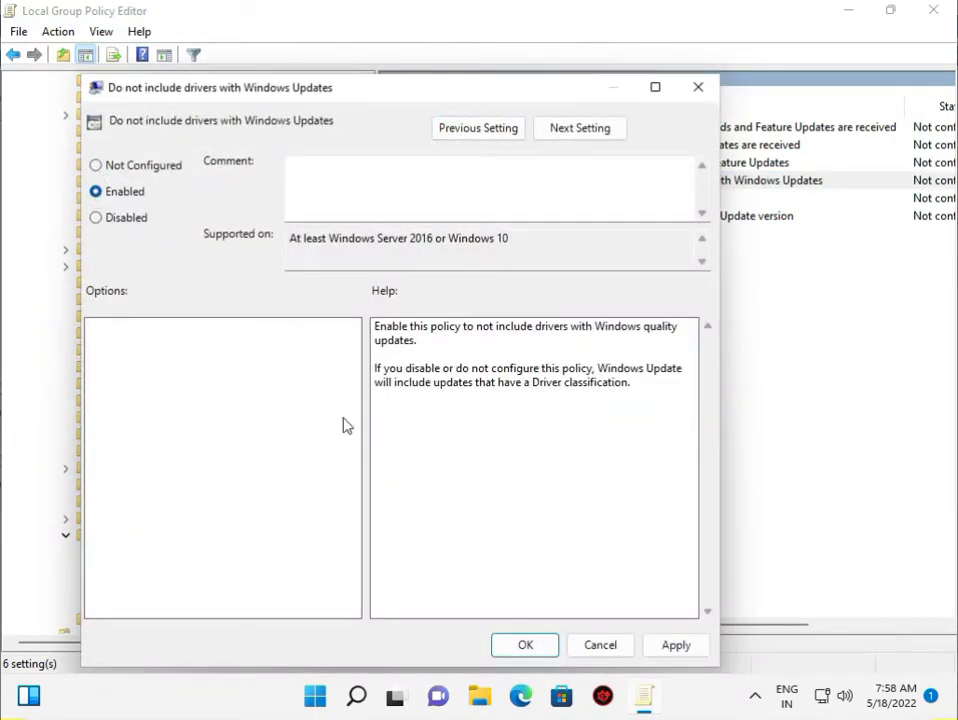
pyautogui.click(676, 645)
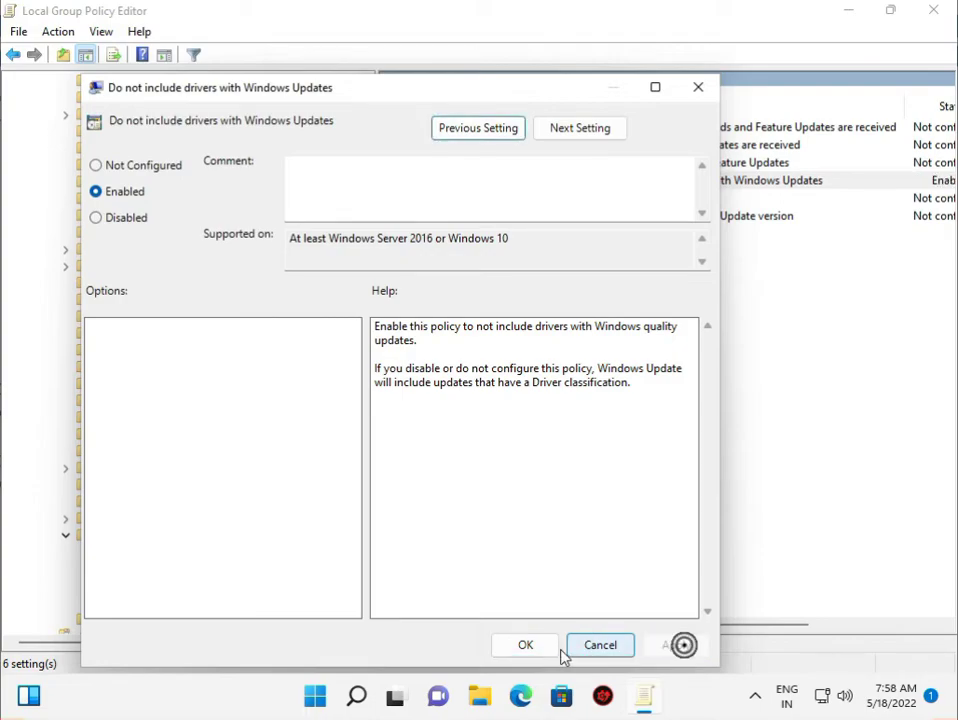
pyautogui.click(525, 645)
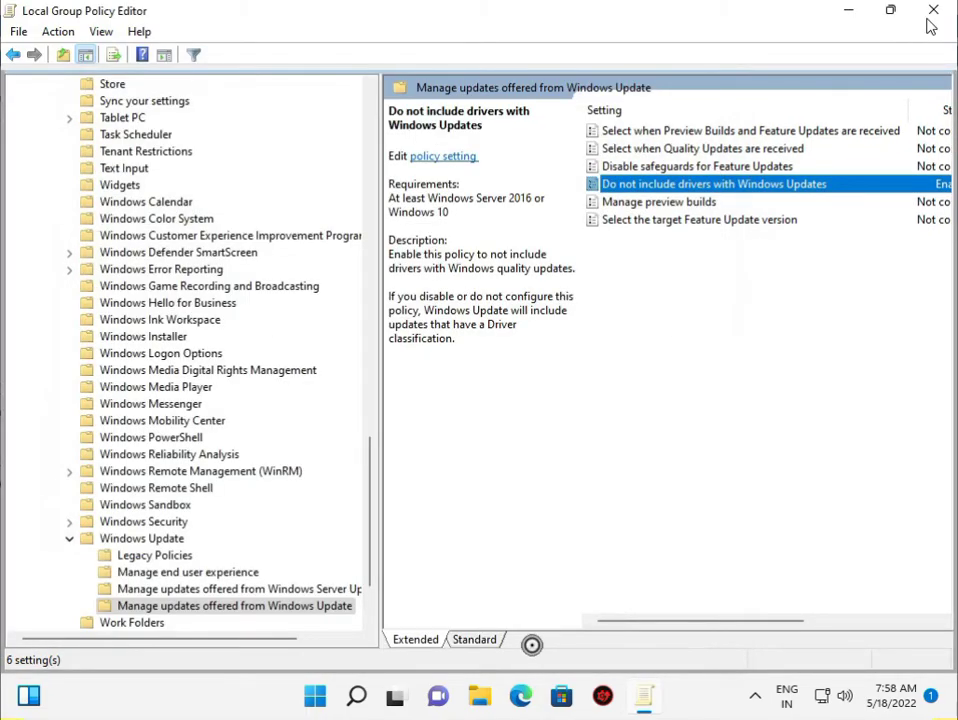
pyautogui.click(934, 10)
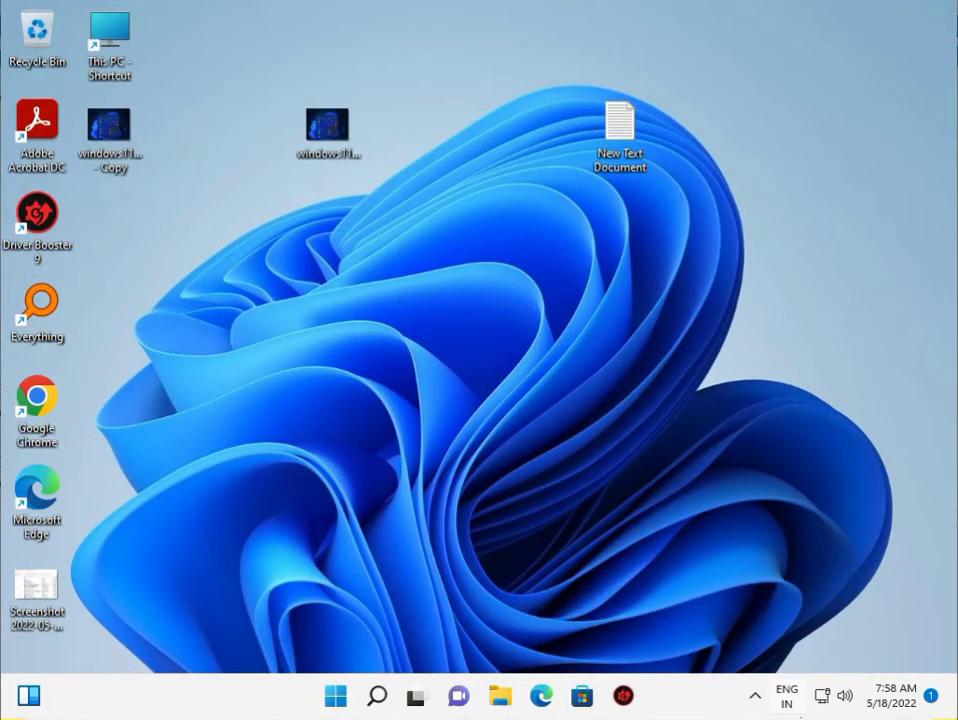